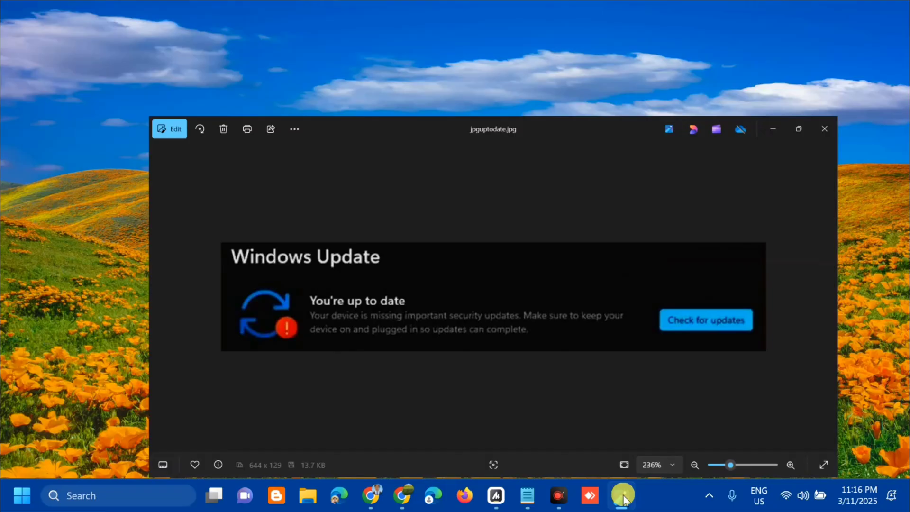
Minimize the open image and bring up the Other troubleshooters page of the Windows Troubleshoot settings
{"action": "left_click", "coordinate": [622, 494]}
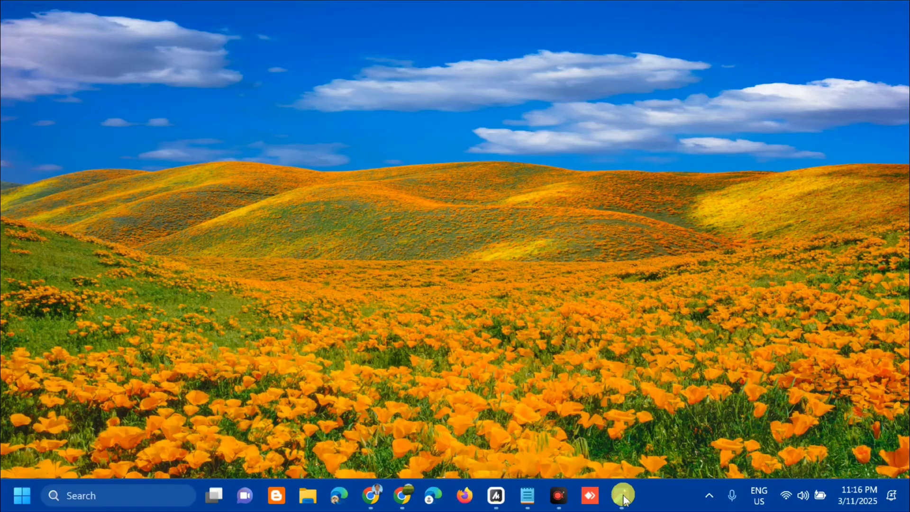
{"action": "left_click", "coordinate": [23, 493]}
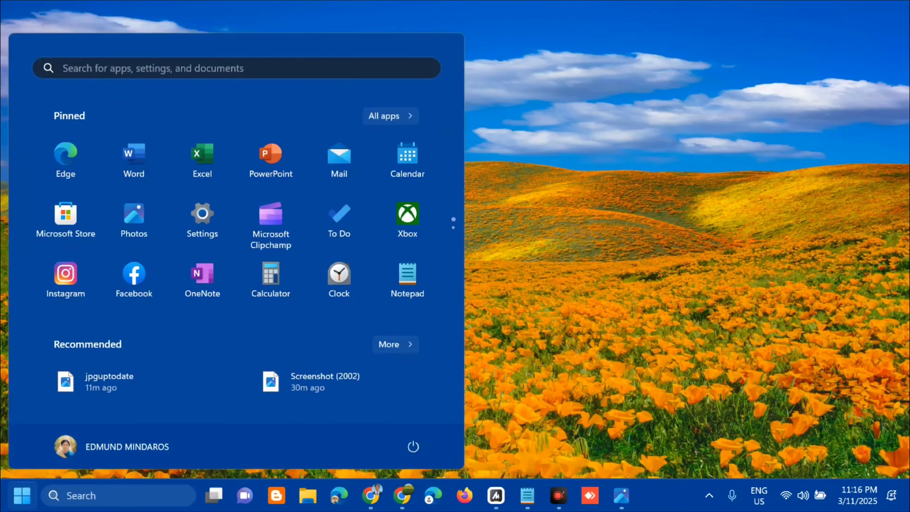
{"action": "left_click", "coordinate": [134, 69]}
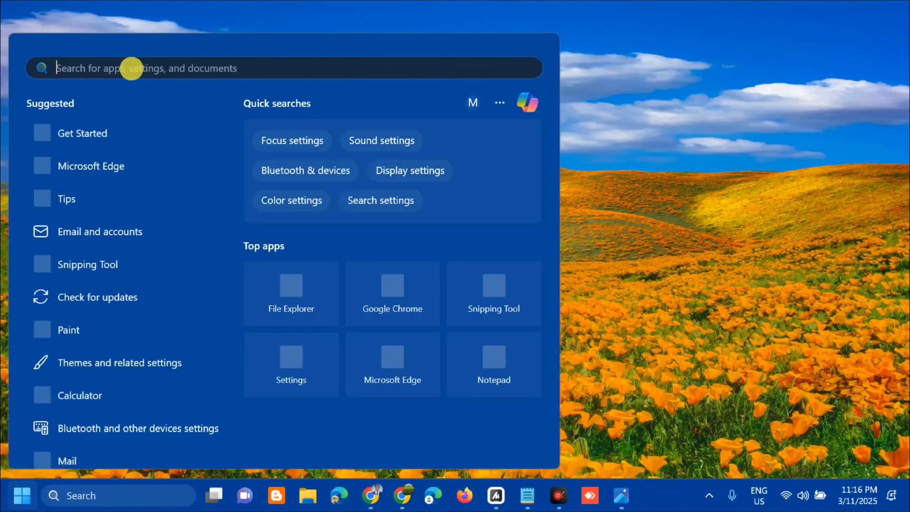
{"action": "type", "text": "trouble"}
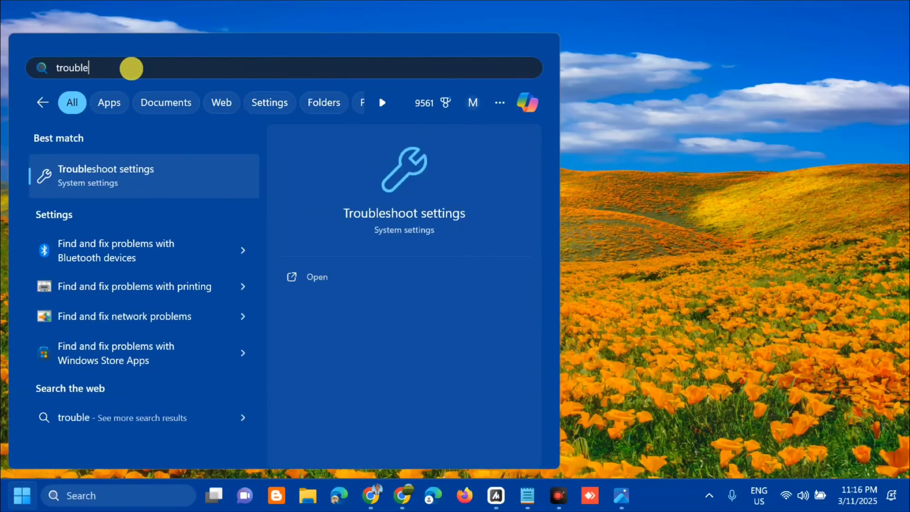
{"action": "left_click", "coordinate": [318, 278]}
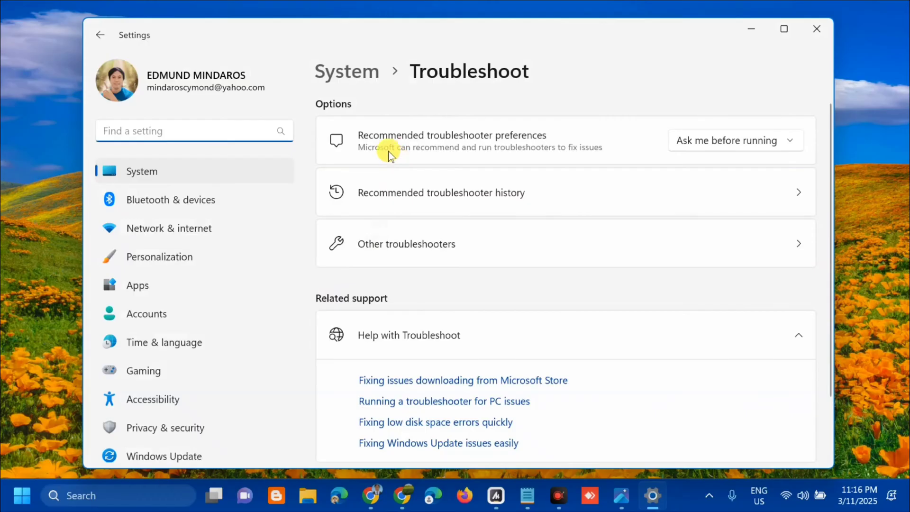
{"action": "left_click", "coordinate": [382, 249]}
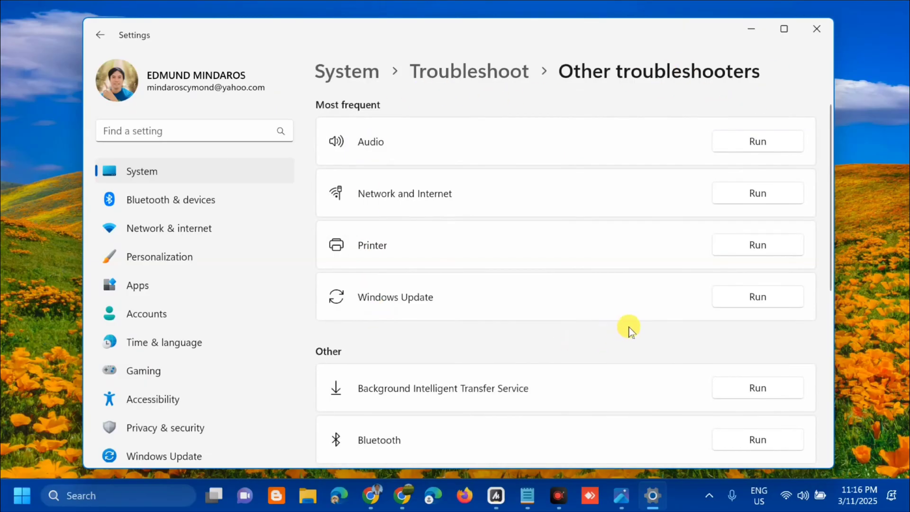
Run the Windows Update troubleshooter to completion, and close it along with Settings
{"action": "left_click", "coordinate": [756, 297]}
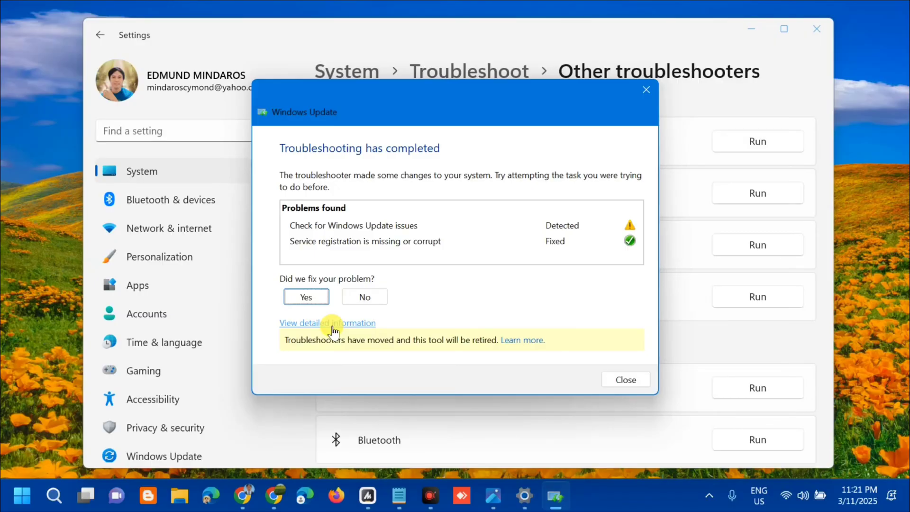
{"action": "left_click", "coordinate": [625, 380]}
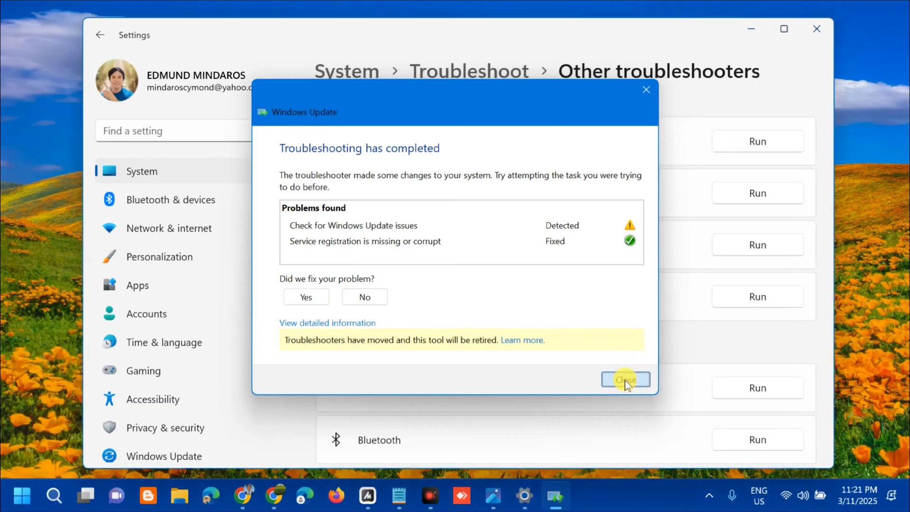
{"action": "left_click", "coordinate": [814, 31]}
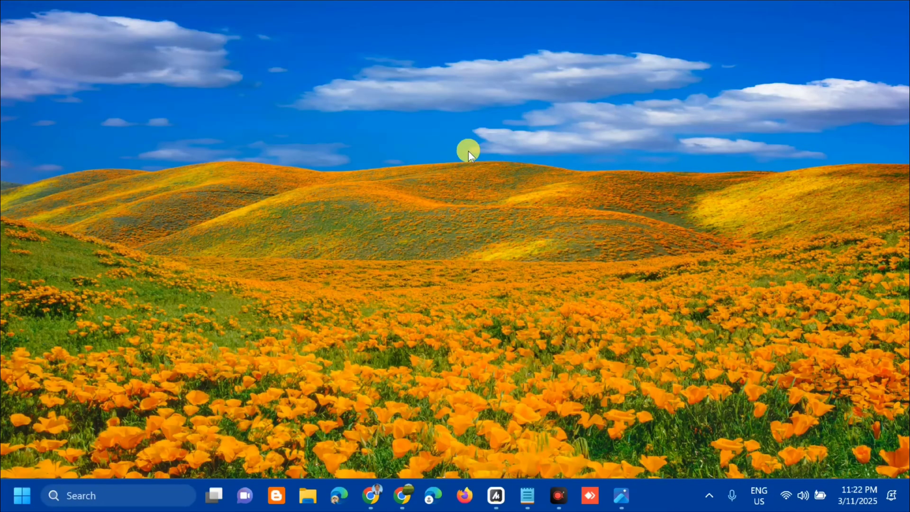
Search Windows for "services" and open the Services app
{"action": "left_click", "coordinate": [23, 495]}
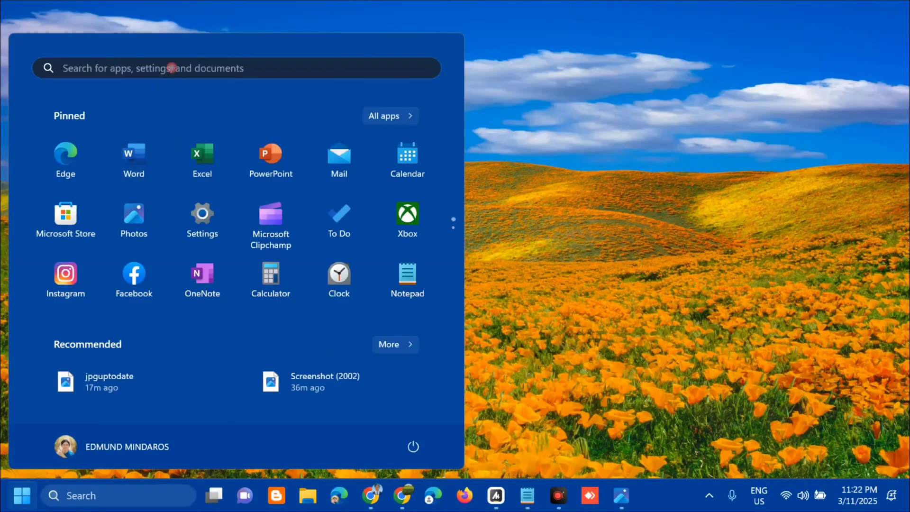
{"action": "left_click", "coordinate": [171, 68]}
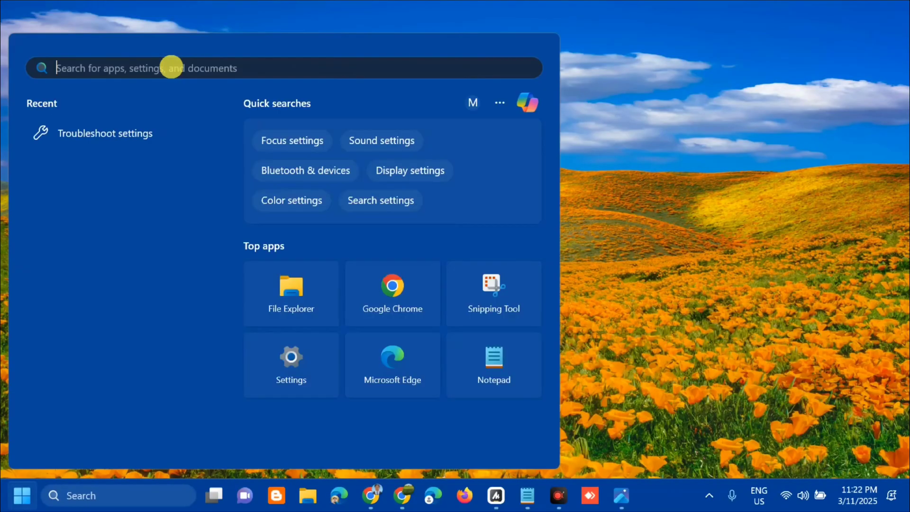
{"action": "type", "text": "services"}
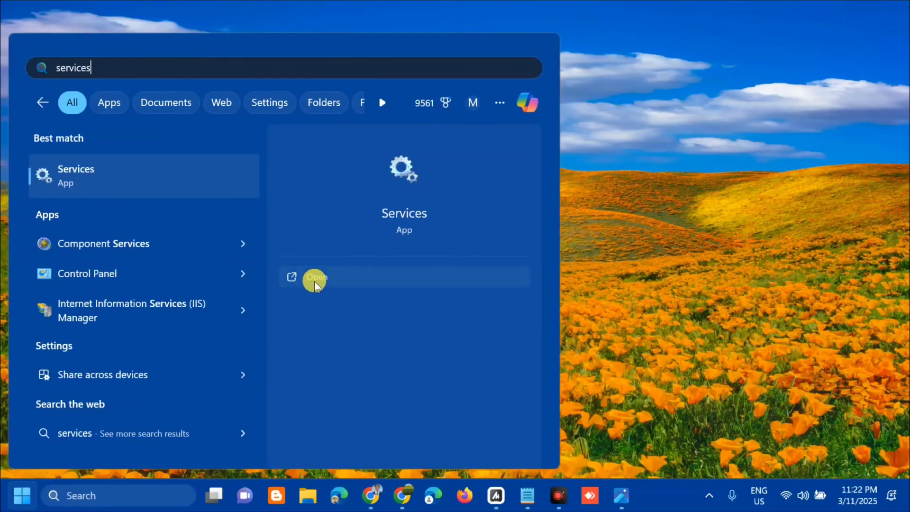
{"action": "left_click", "coordinate": [315, 280]}
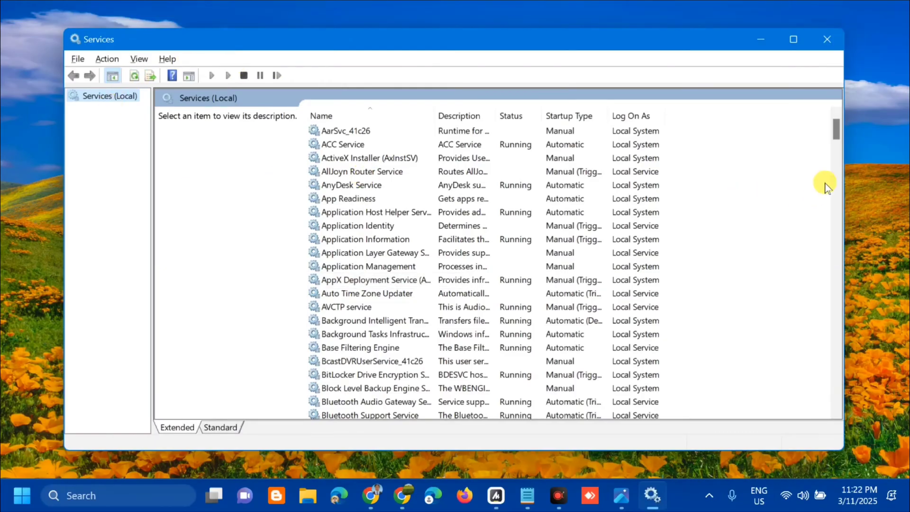
Restart the Windows Update service
{"action": "left_click_drag", "start_coordinate": [836, 135], "coordinate": [794, 396]}
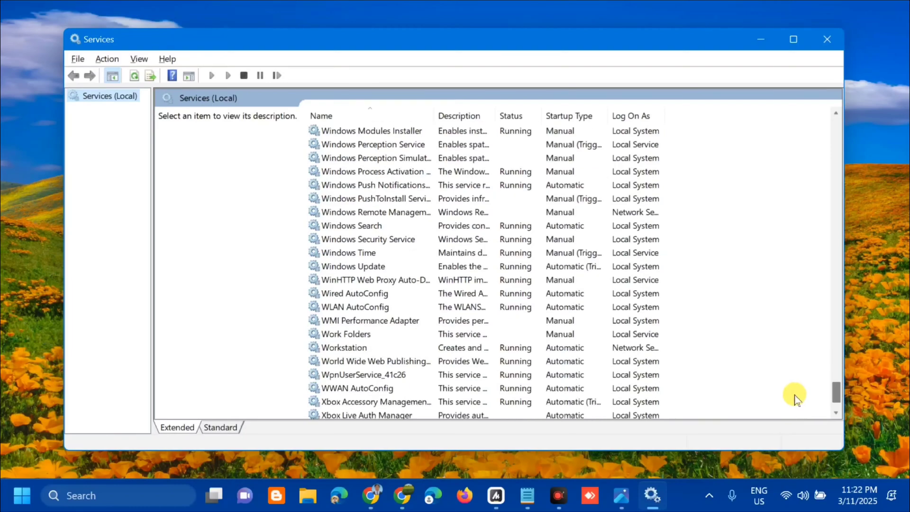
{"action": "left_click", "coordinate": [453, 268]}
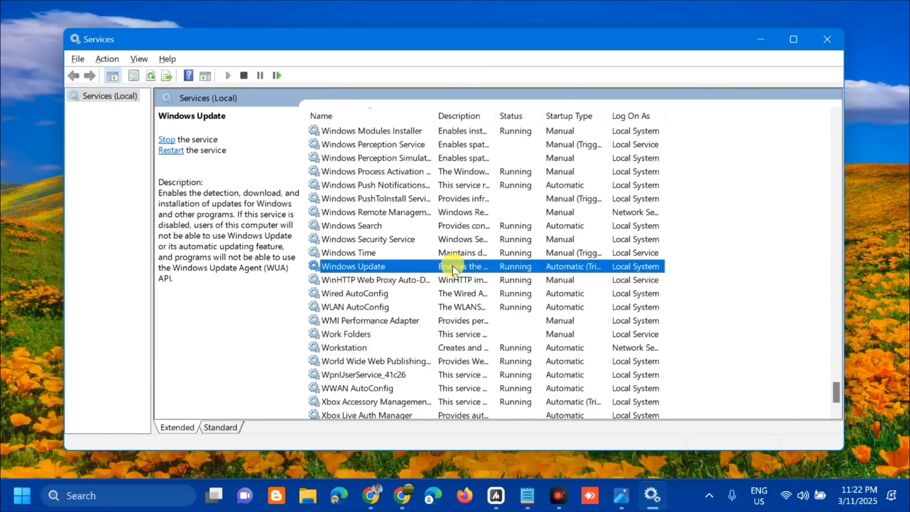
{"action": "right_click", "coordinate": [453, 269]}
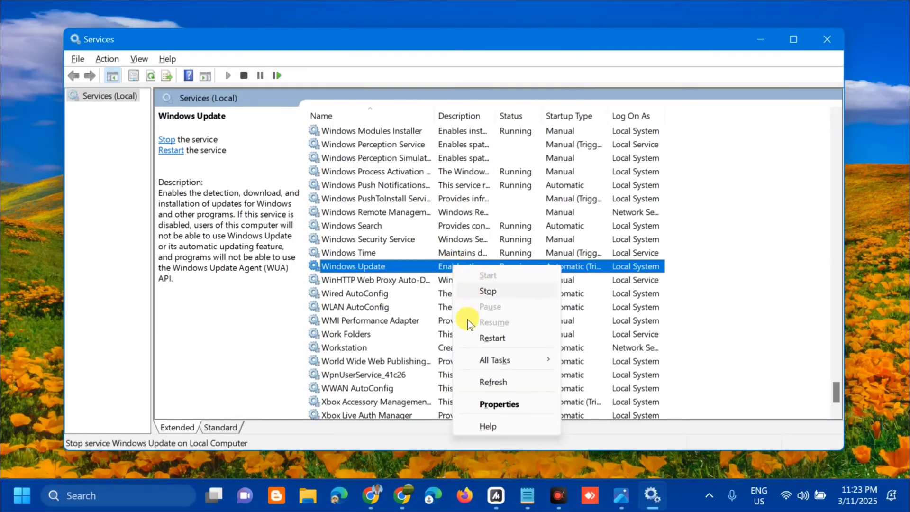
{"action": "left_click", "coordinate": [488, 339]}
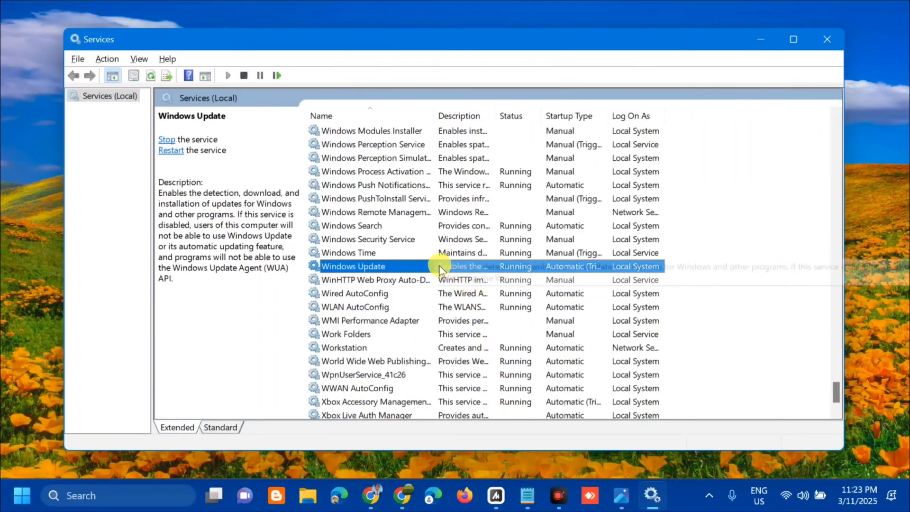
Set the Windows Update service's startup type to Automatic and apply the change
{"action": "double_click", "coordinate": [425, 267]}
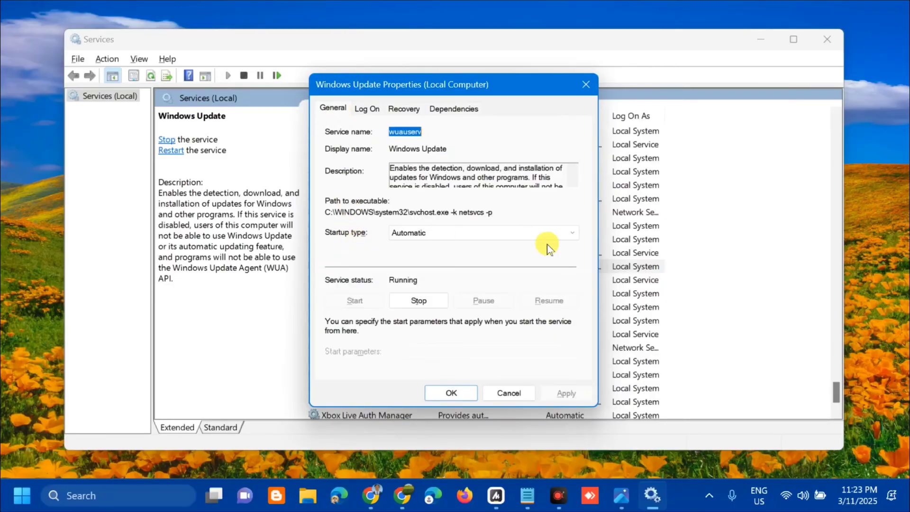
{"action": "left_click", "coordinate": [566, 234]}
{"action": "left_click", "coordinate": [512, 256]}
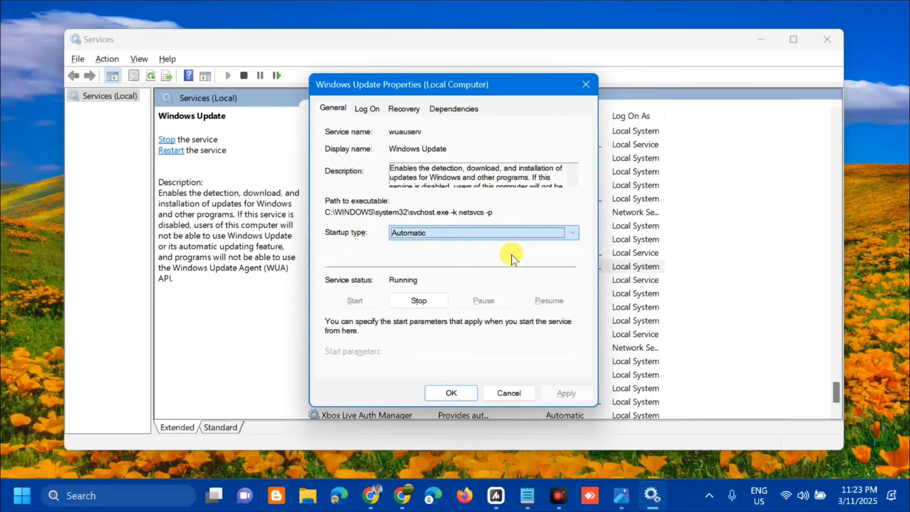
{"action": "left_click", "coordinate": [567, 392]}
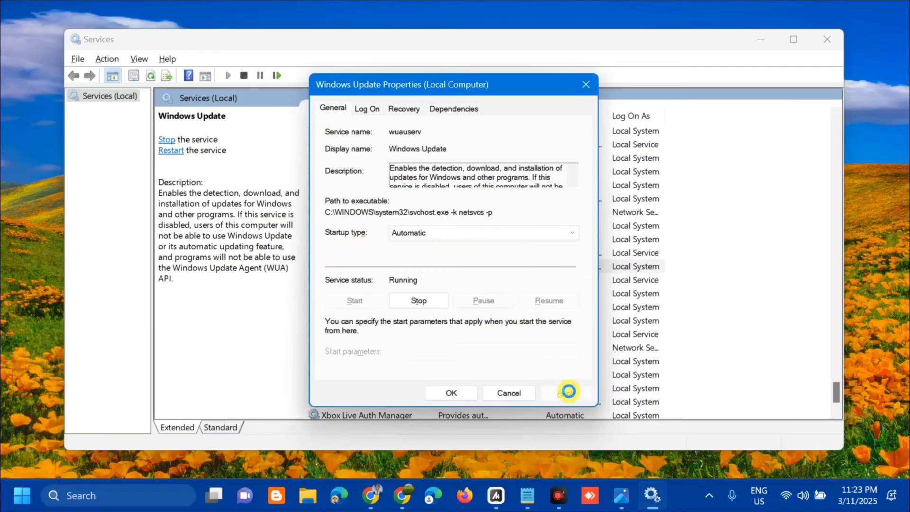
{"action": "left_click", "coordinate": [450, 393]}
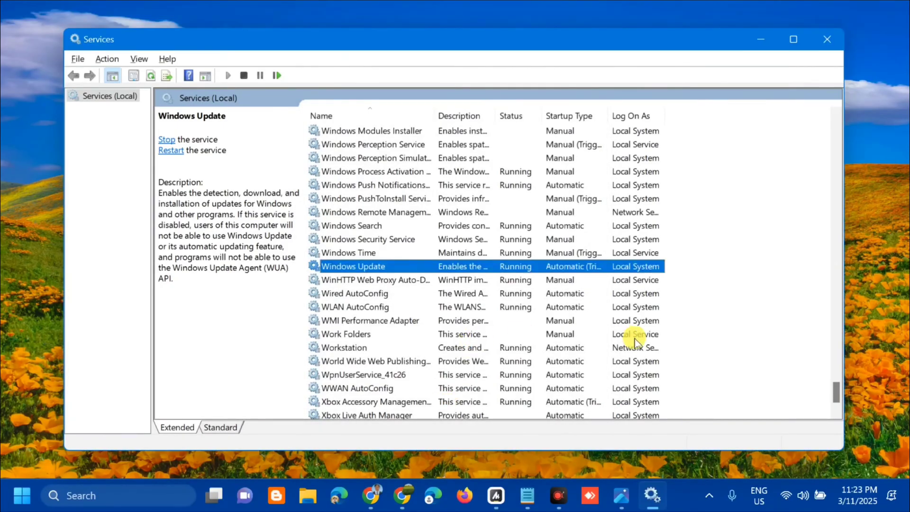
Set the startup type of the Background Intelligent Transfer Service to Automatic in its properties
{"action": "left_click_drag", "start_coordinate": [835, 392], "coordinate": [837, 351]}
{"action": "left_click_drag", "start_coordinate": [837, 338], "coordinate": [830, 142]}
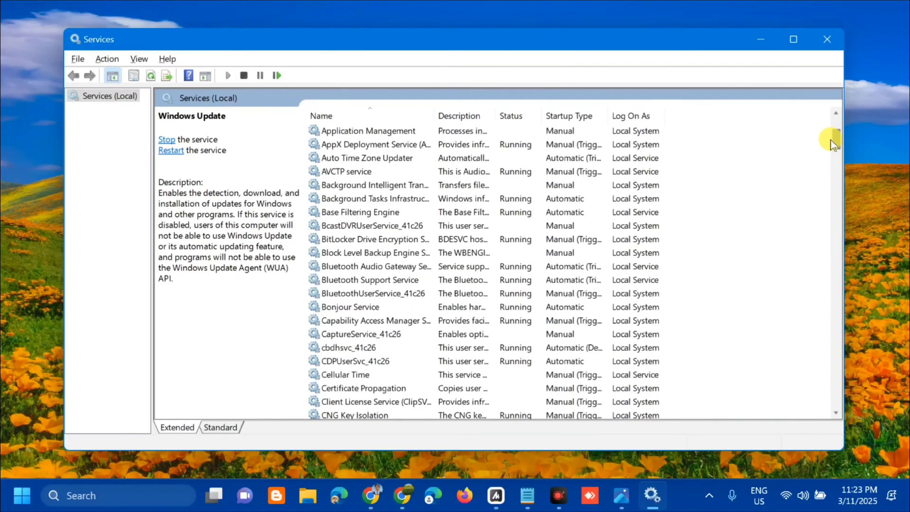
{"action": "left_click", "coordinate": [448, 186]}
{"action": "right_click", "coordinate": [448, 187]}
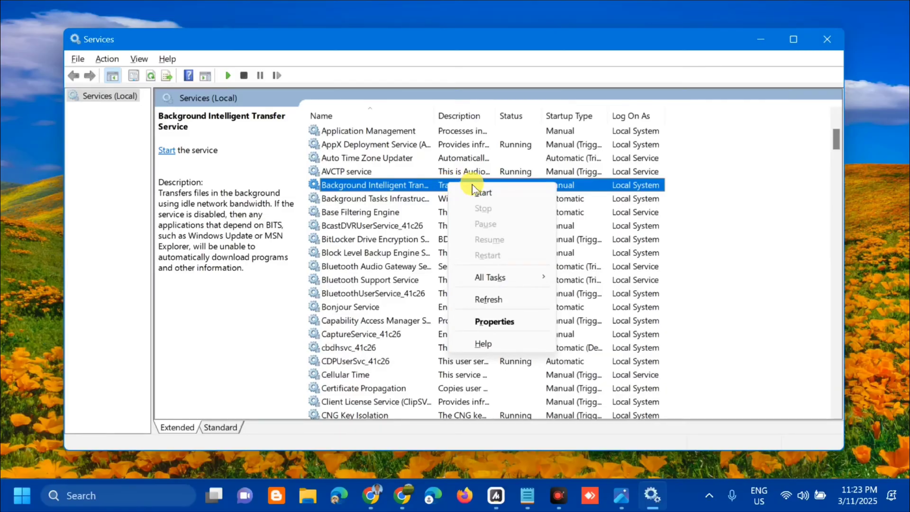
{"action": "left_click", "coordinate": [430, 186]}
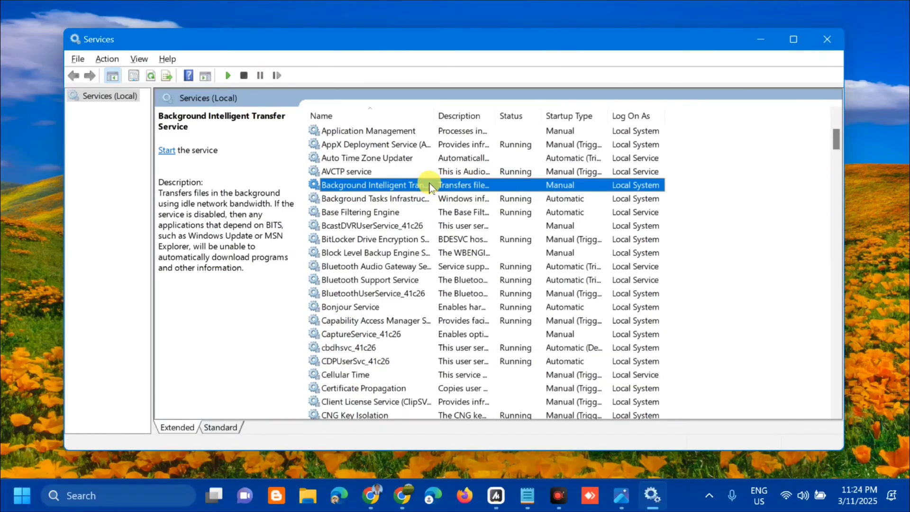
{"action": "double_click", "coordinate": [430, 186]}
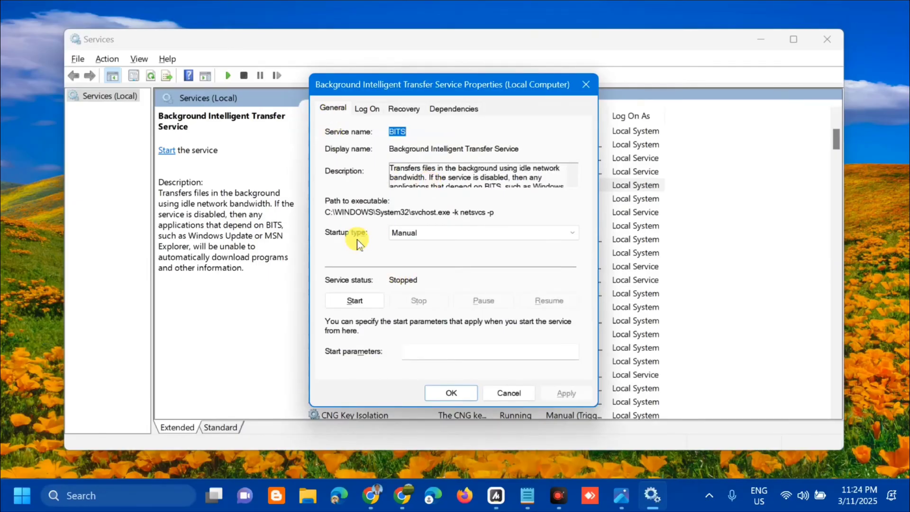
{"action": "left_click", "coordinate": [526, 235]}
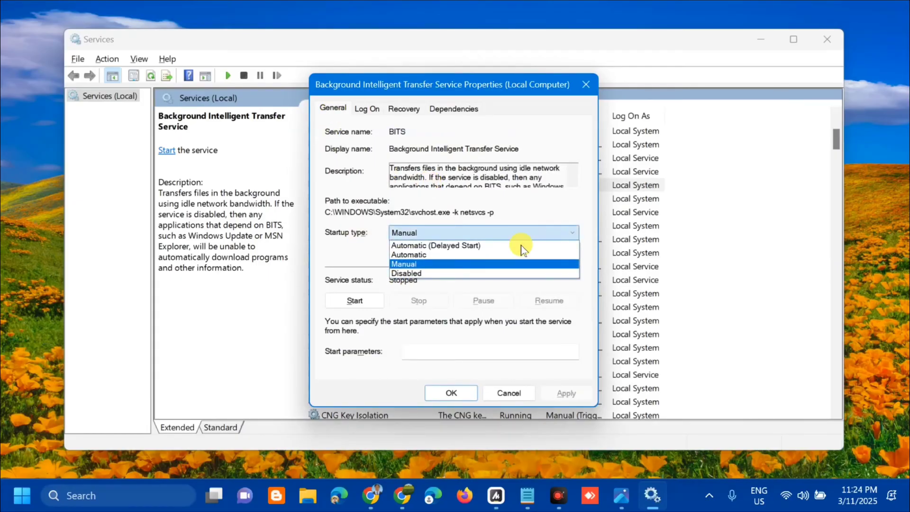
{"action": "left_click", "coordinate": [497, 255]}
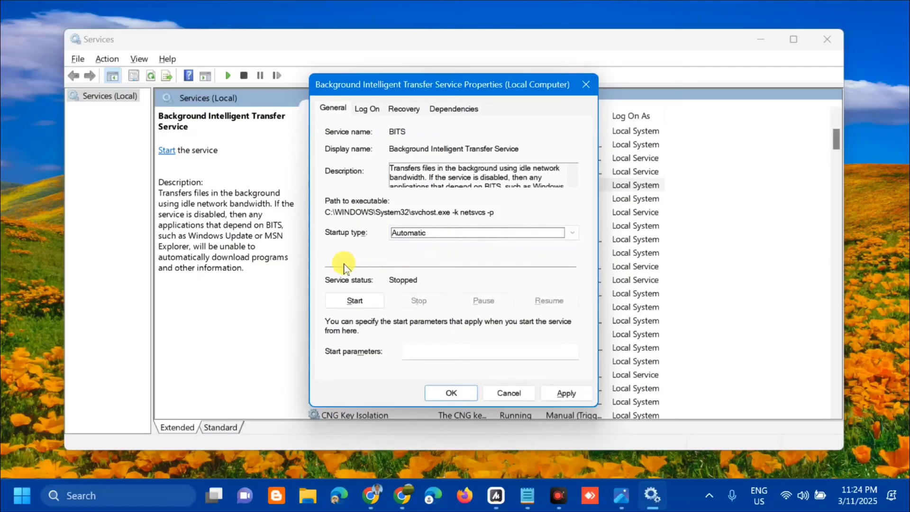
Start the Background Intelligent Transfer Service and apply its property changes
{"action": "left_click", "coordinate": [351, 301]}
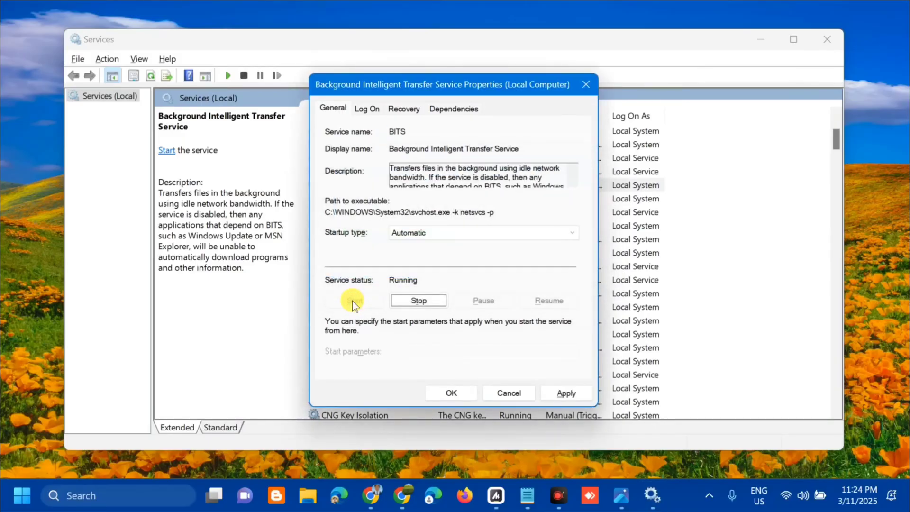
{"action": "left_click", "coordinate": [566, 393]}
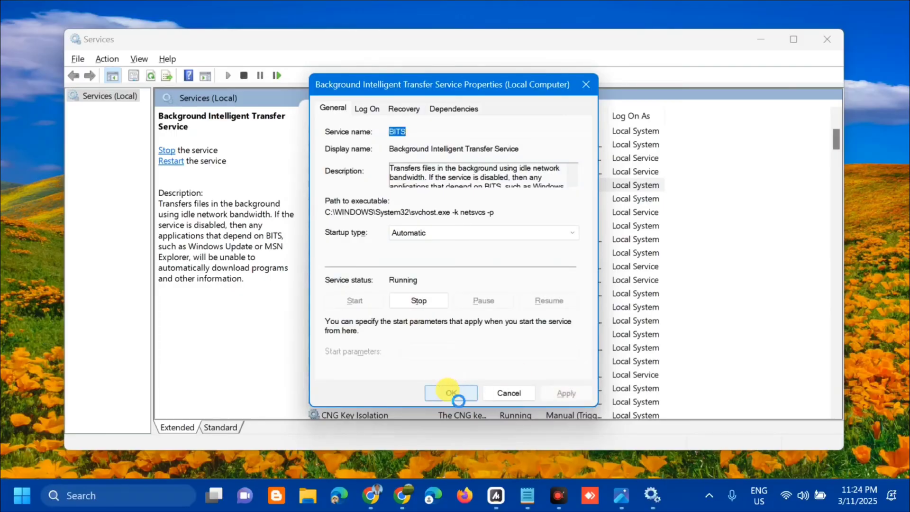
{"action": "left_click", "coordinate": [446, 389]}
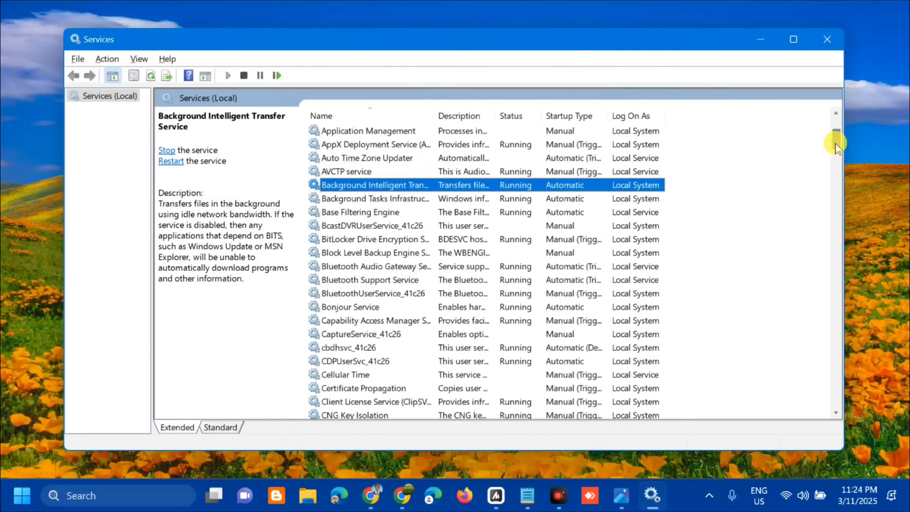
Restart the Cryptographic Services service
{"action": "scroll", "coordinate": [836, 153], "scroll_direction": "down", "scroll_amount": 2}
{"action": "scroll", "coordinate": [835, 153], "scroll_direction": "down", "scroll_amount": 1}
{"action": "scroll", "coordinate": [835, 154], "scroll_direction": "down", "scroll_amount": 3}
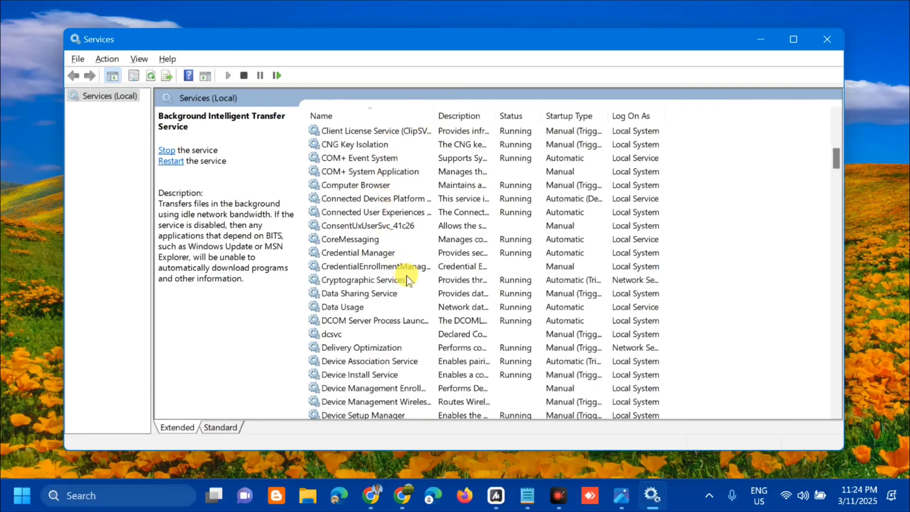
{"action": "left_click", "coordinate": [456, 282]}
{"action": "right_click", "coordinate": [456, 280]}
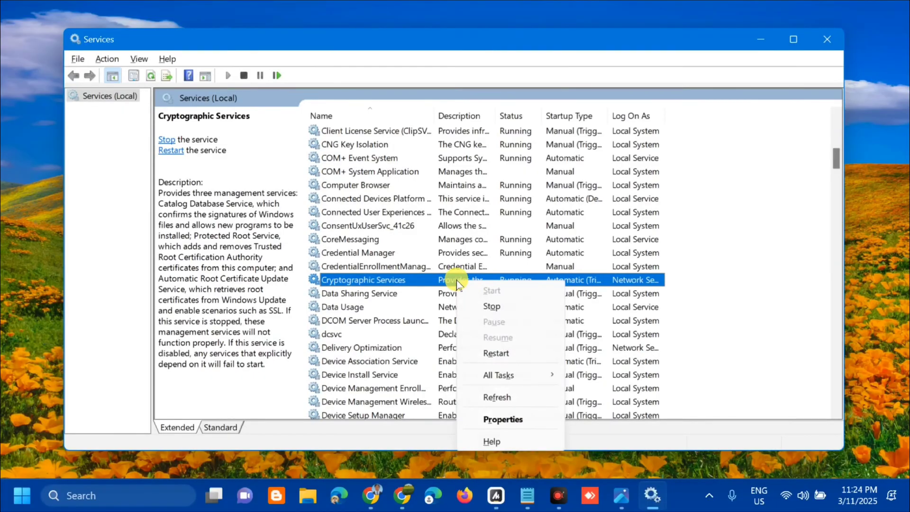
{"action": "left_click", "coordinate": [494, 353]}
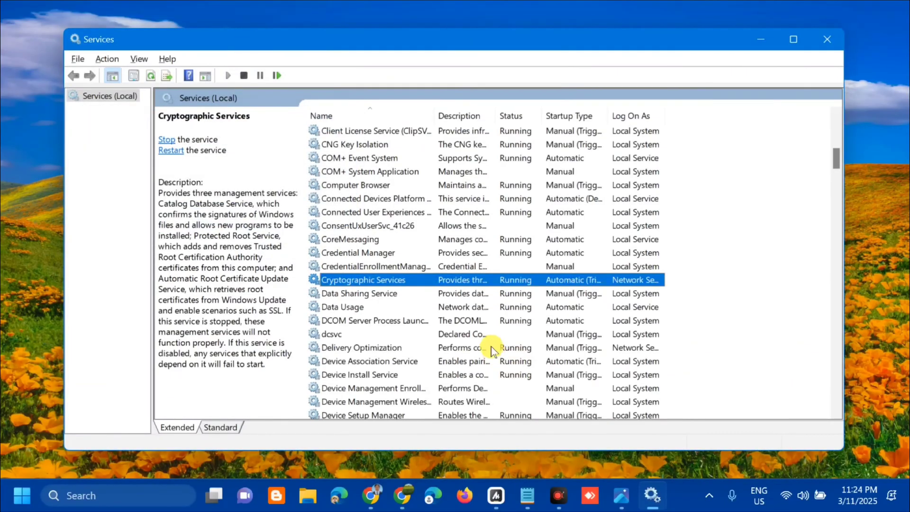
Set the Cryptographic Services startup type to Automatic in its properties and apply the setting
{"action": "double_click", "coordinate": [429, 280]}
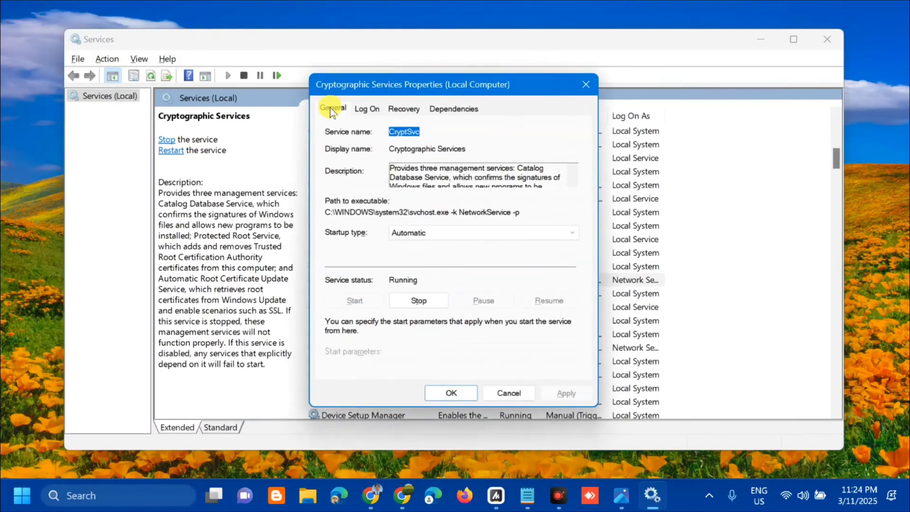
{"action": "left_click", "coordinate": [512, 233]}
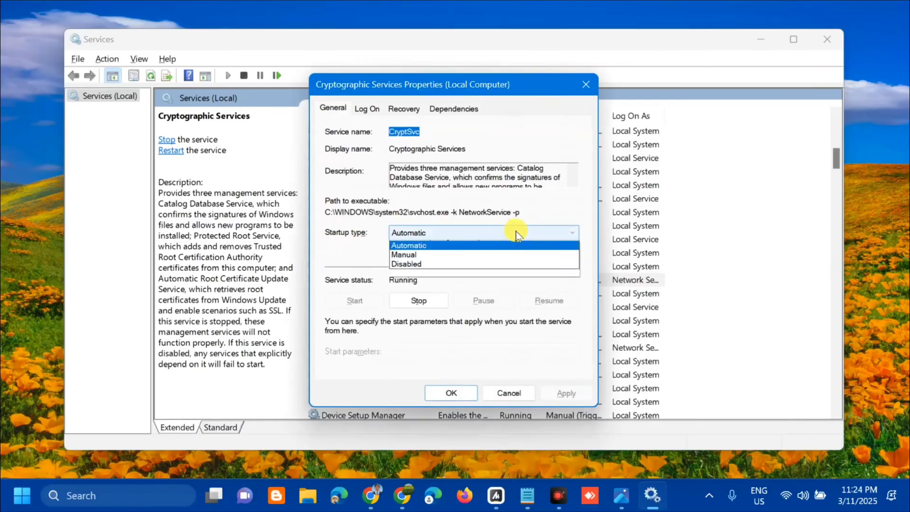
{"action": "left_click", "coordinate": [481, 251]}
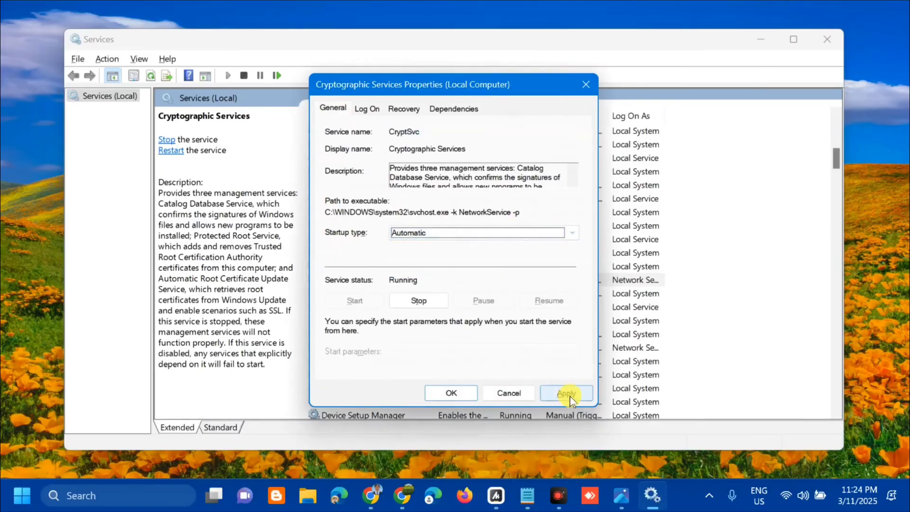
{"action": "left_click", "coordinate": [568, 392]}
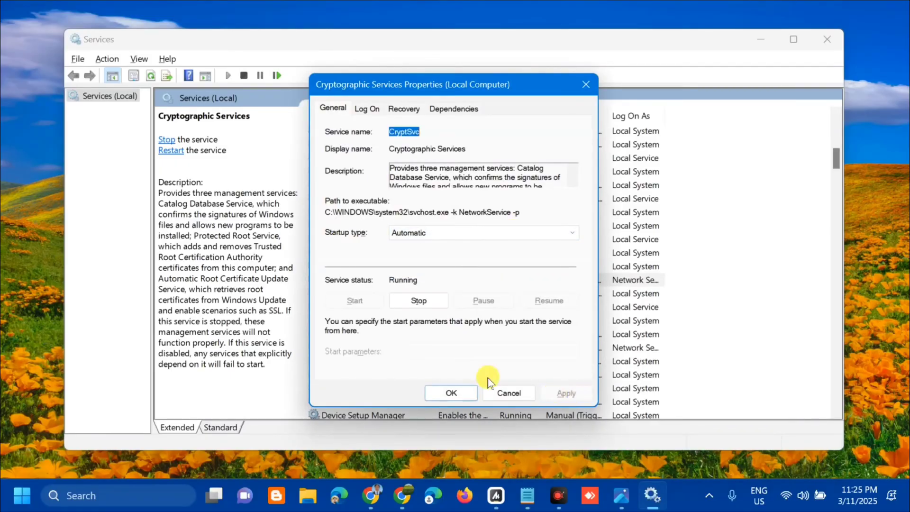
{"action": "left_click", "coordinate": [457, 391]}
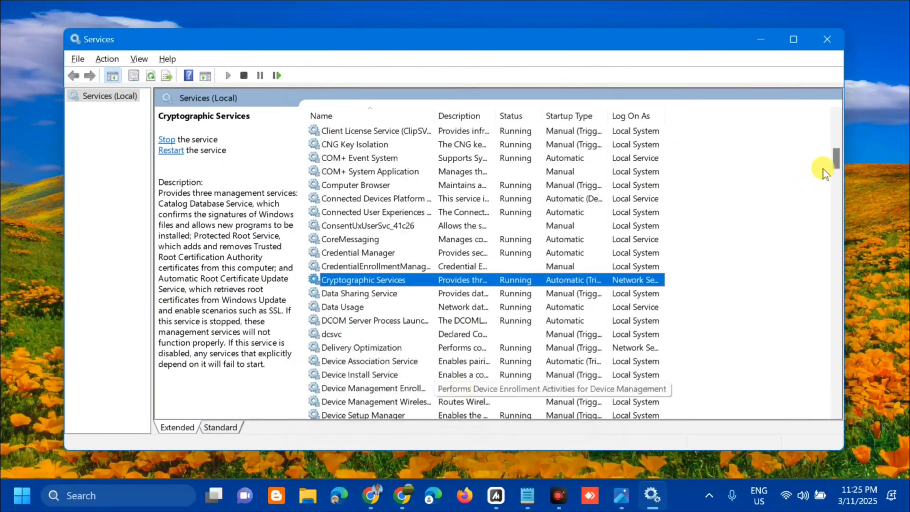
Start the Windows Installer service from its properties, then close the Services window
{"action": "left_click_drag", "start_coordinate": [832, 155], "coordinate": [827, 407]}
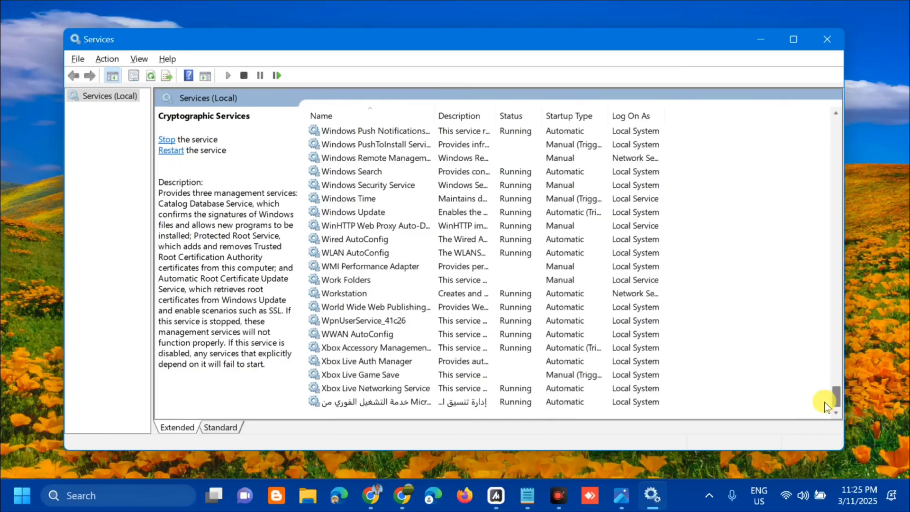
{"action": "left_click_drag", "start_coordinate": [827, 406], "coordinate": [829, 373]}
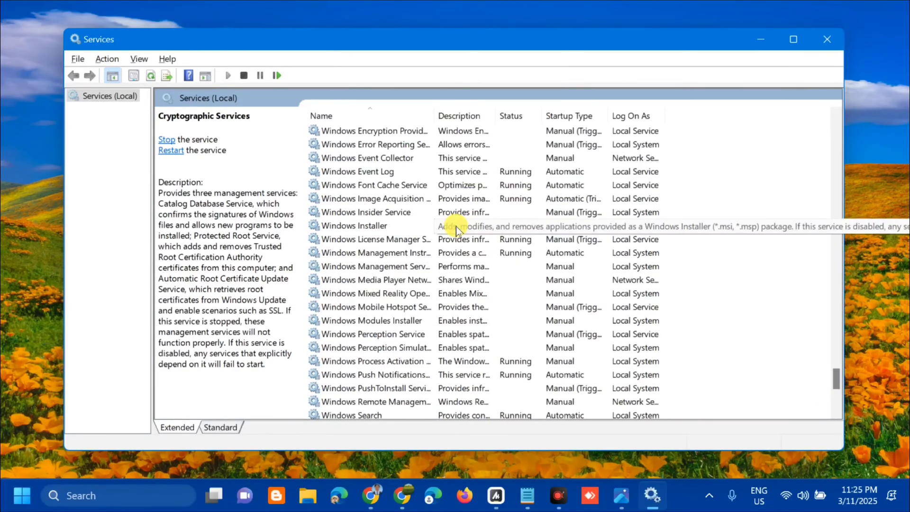
{"action": "left_click", "coordinate": [456, 227]}
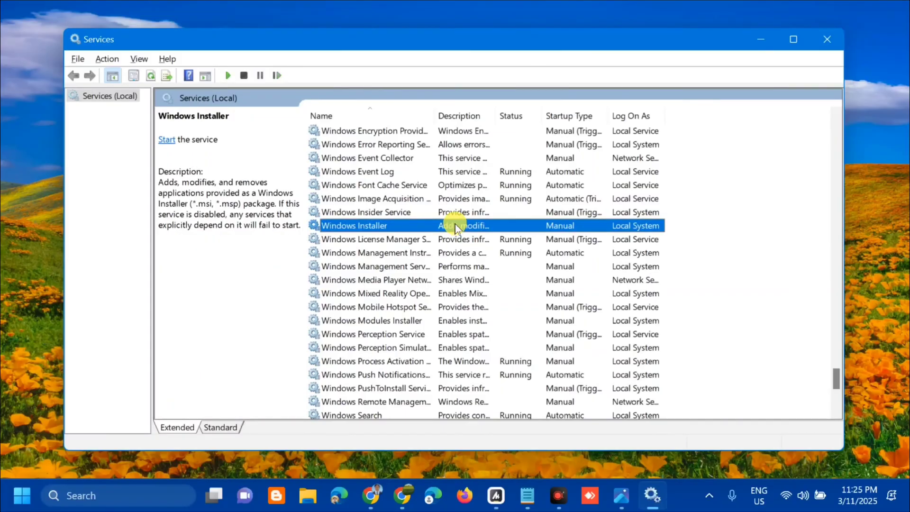
{"action": "right_click", "coordinate": [455, 227]}
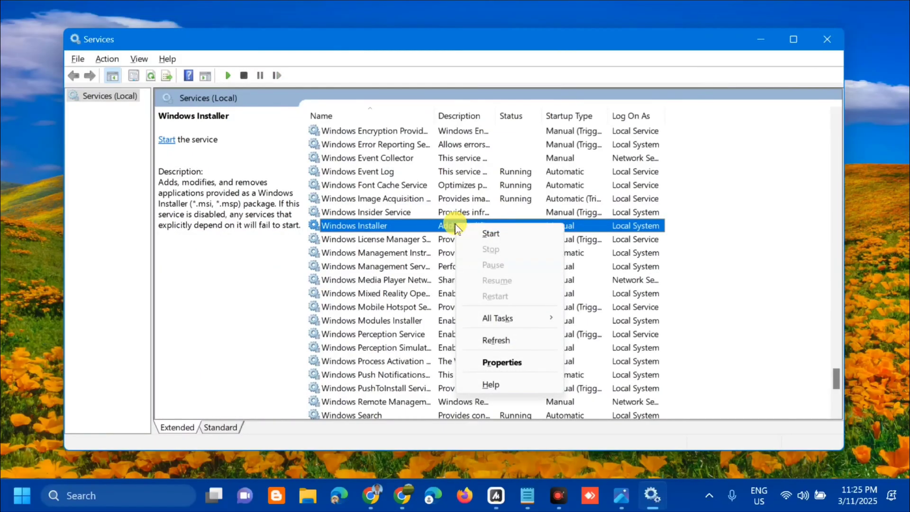
{"action": "double_click", "coordinate": [418, 227]}
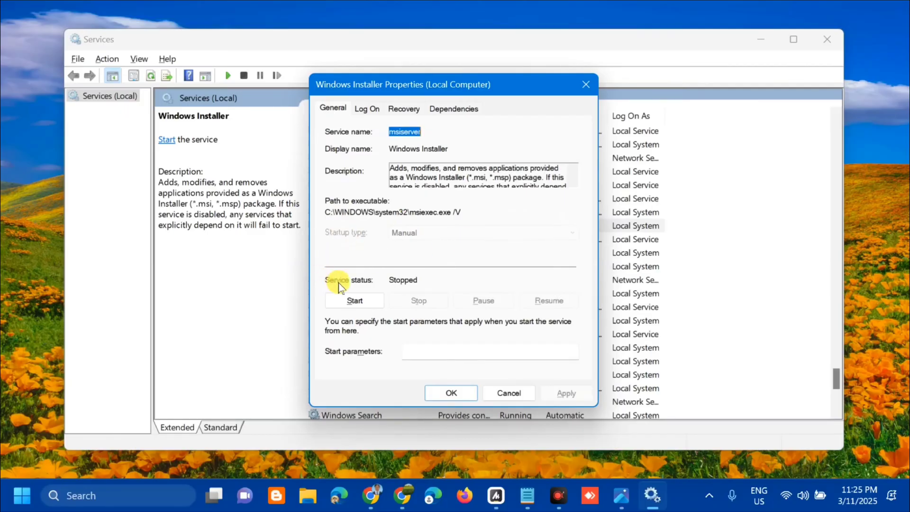
{"action": "left_click", "coordinate": [355, 302]}
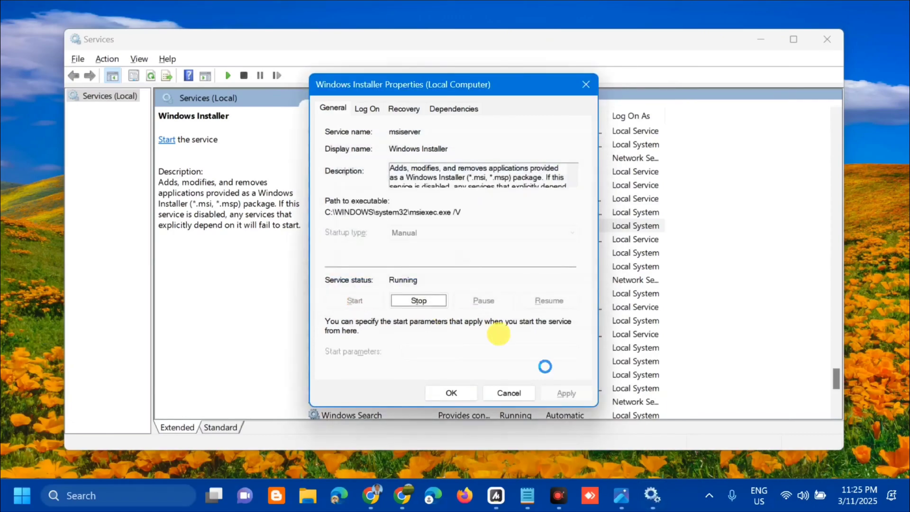
{"action": "left_click", "coordinate": [459, 392]}
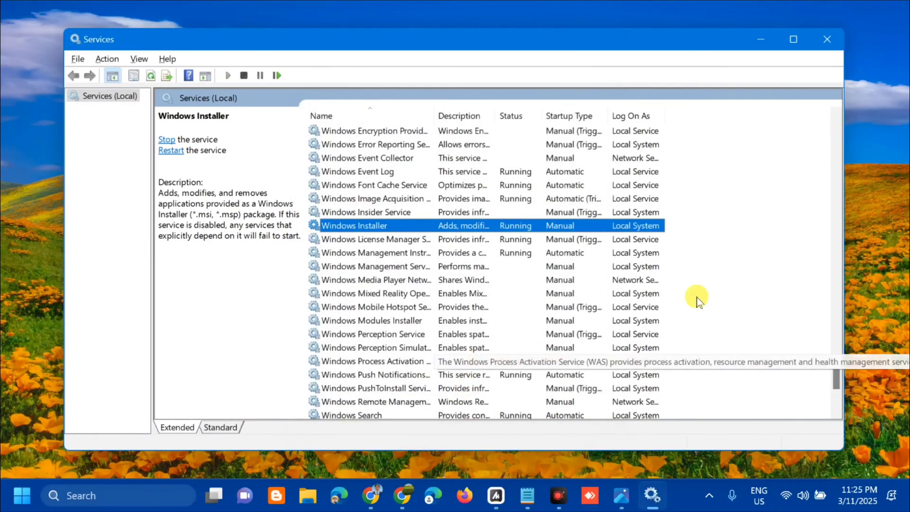
{"action": "left_click", "coordinate": [828, 38]}
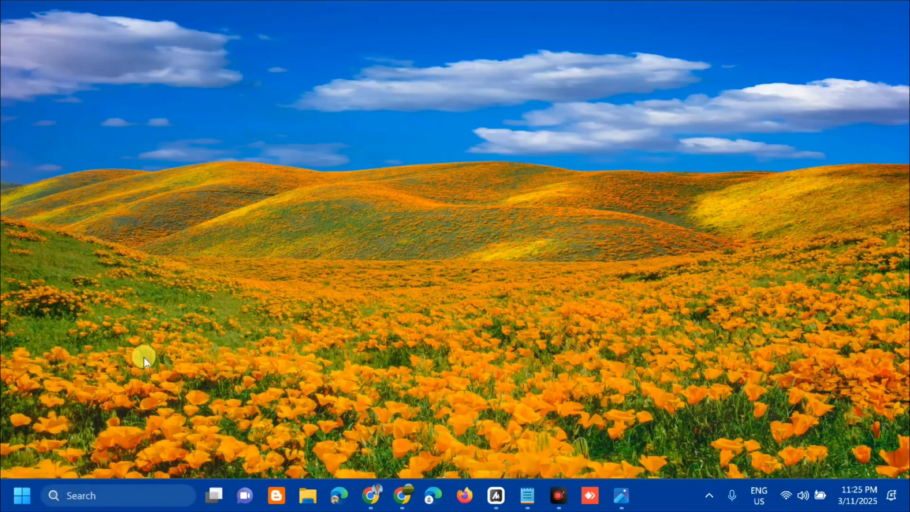
Search for cmd, run Command Prompt as administrator, and allow it to make changes to the device
{"action": "left_click", "coordinate": [22, 496]}
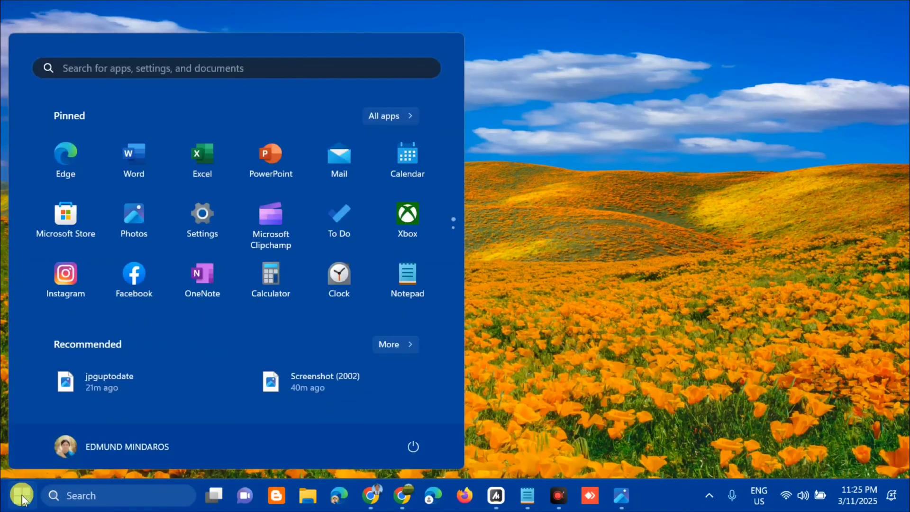
{"action": "left_click", "coordinate": [149, 67]}
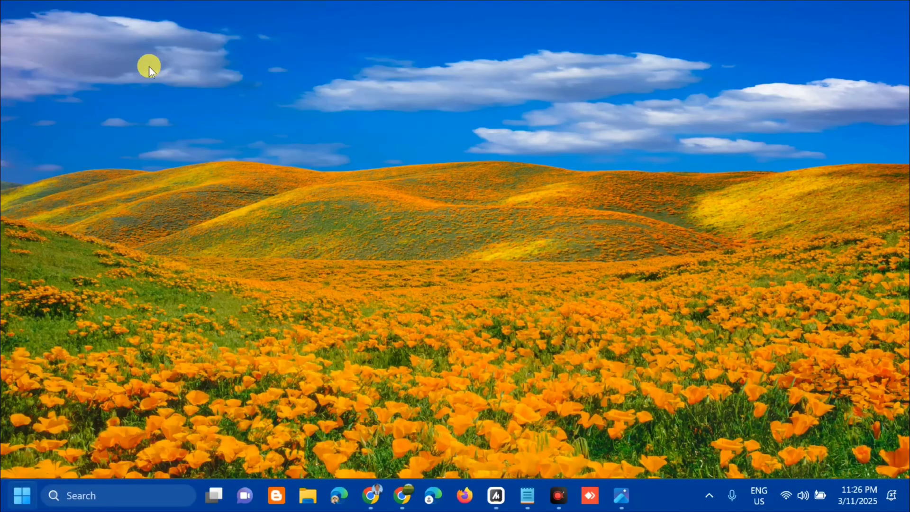
{"action": "type", "text": "cmd"}
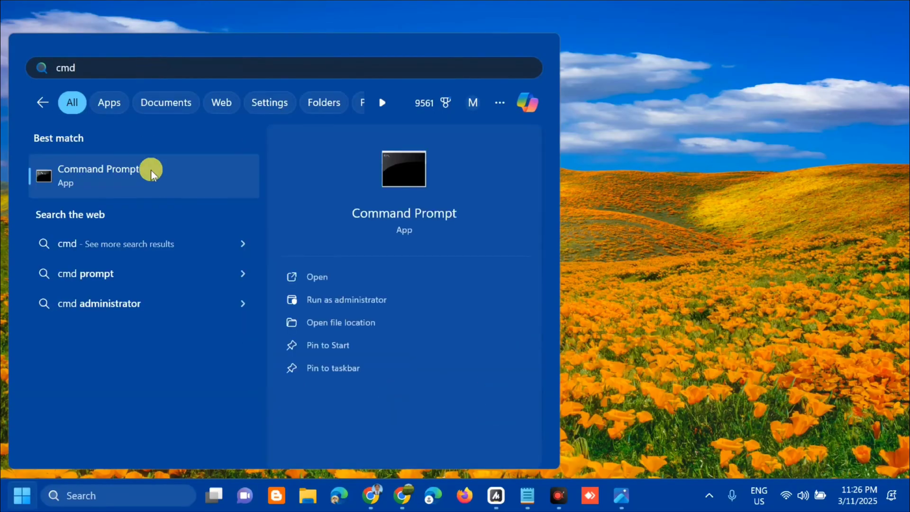
{"action": "left_click", "coordinate": [163, 171]}
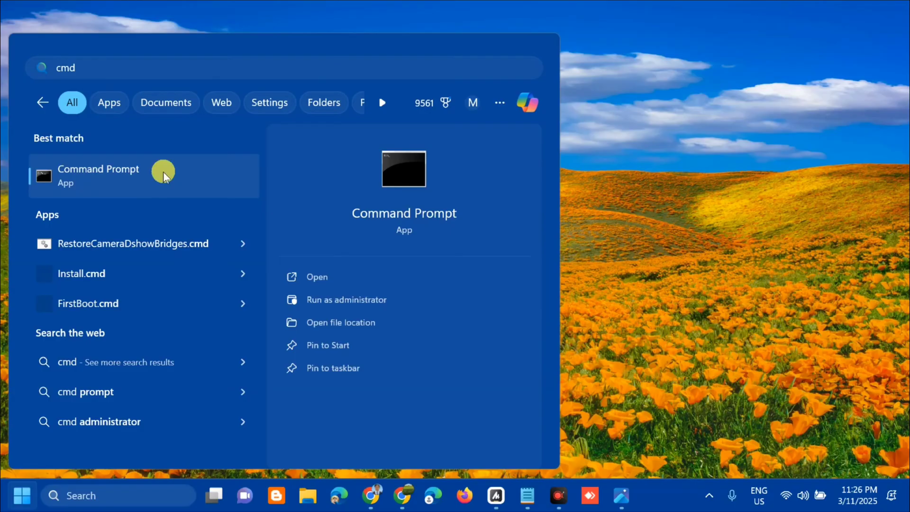
{"action": "right_click", "coordinate": [162, 171]}
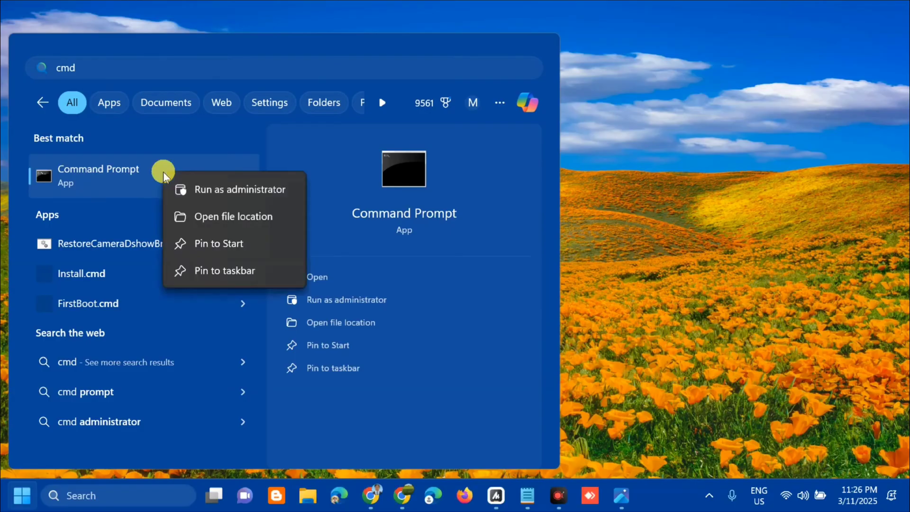
{"action": "left_click", "coordinate": [220, 190]}
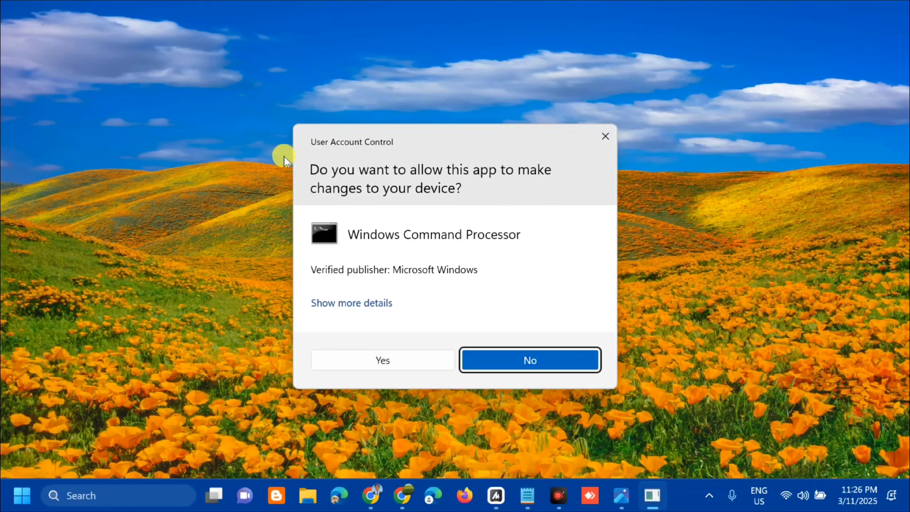
{"action": "left_click", "coordinate": [378, 361]}
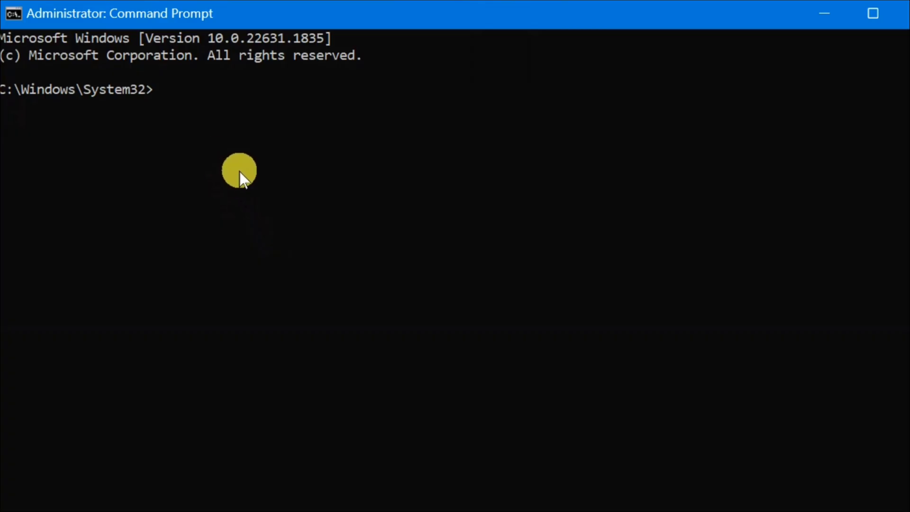
Reset the Winsock catalog with the command netsh winsock reset, then close Command Prompt
{"action": "type", "text": "netsh win"}
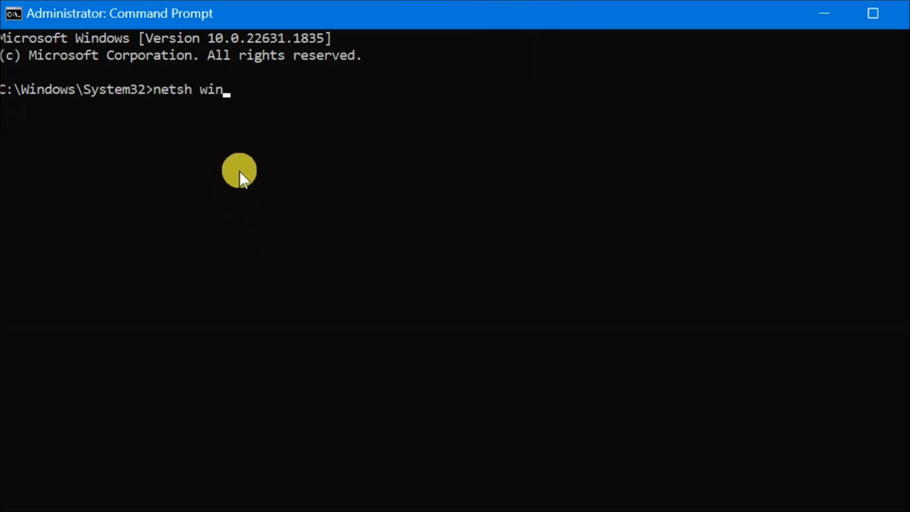
{"action": "type", "text": "sock res"}
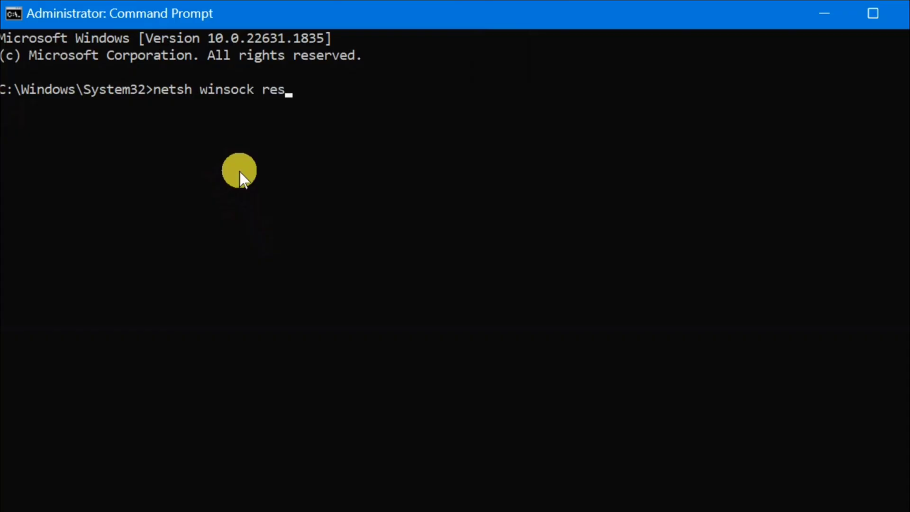
{"action": "type", "text": "et"}
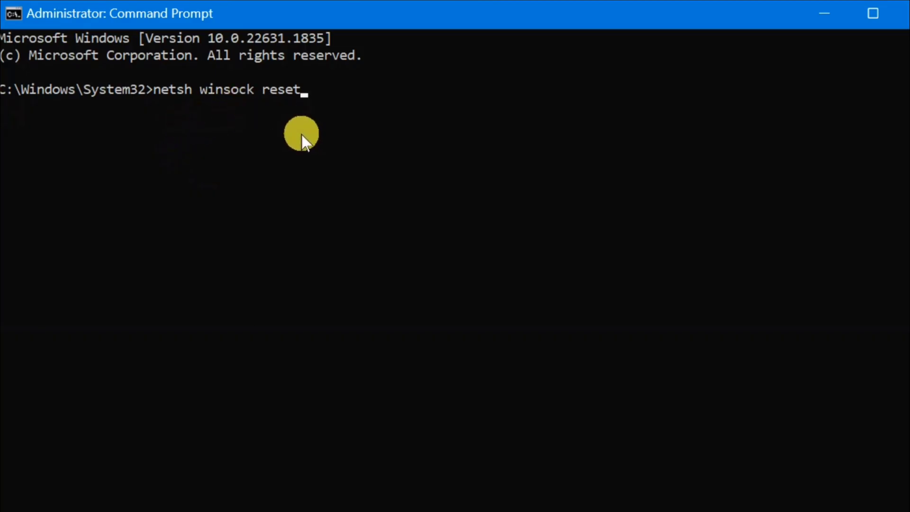
{"action": "key", "text": "Return"}
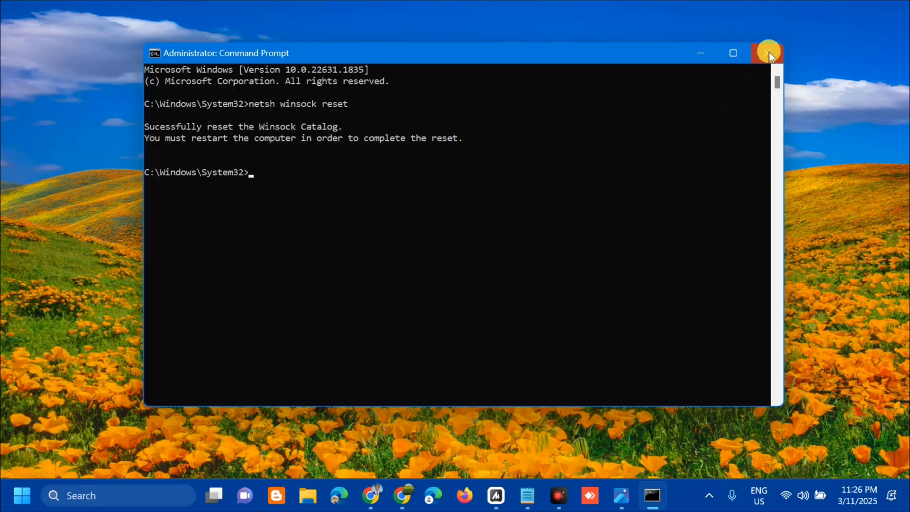
{"action": "left_click", "coordinate": [767, 53]}
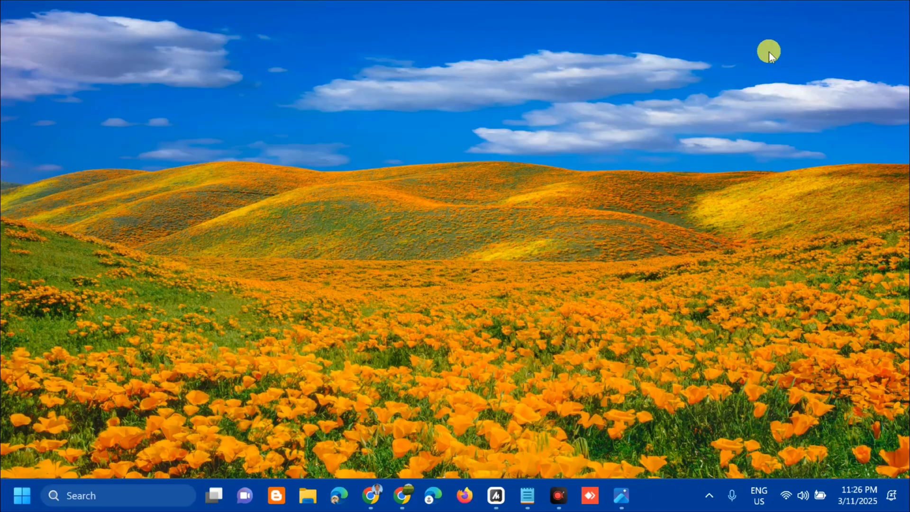
{"action": "left_click", "coordinate": [19, 503]}
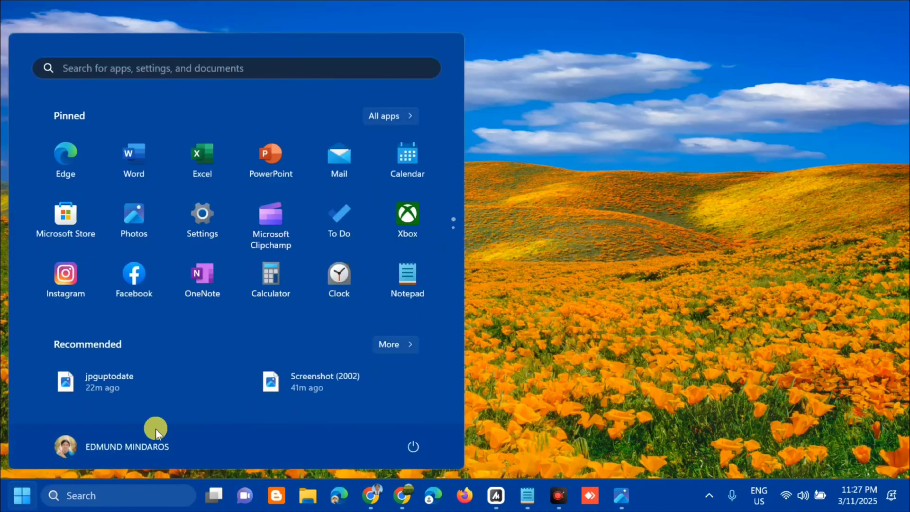
{"action": "left_click", "coordinate": [413, 444]}
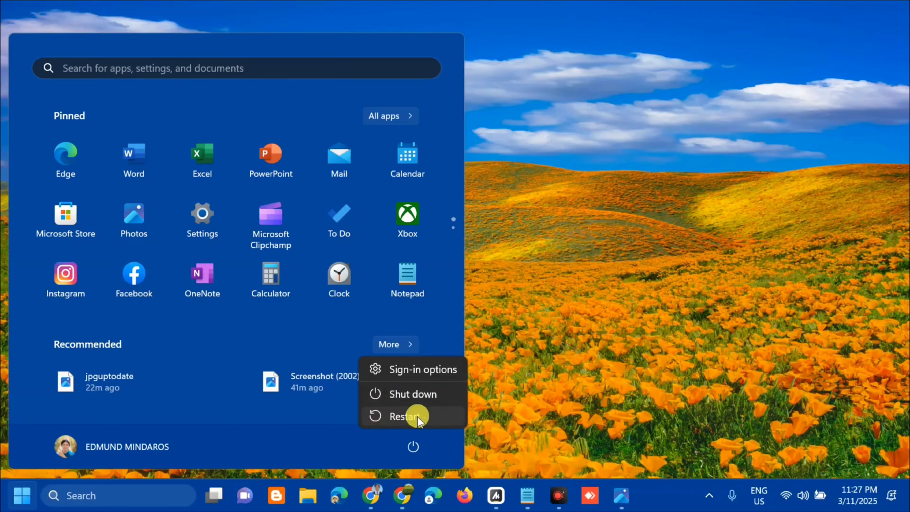
{"action": "left_click", "coordinate": [580, 333]}
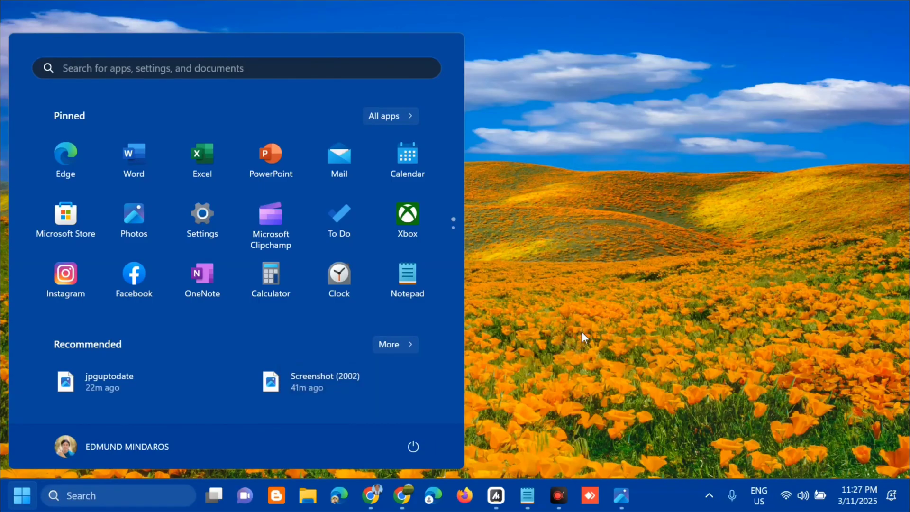
{"action": "left_click", "coordinate": [587, 300]}
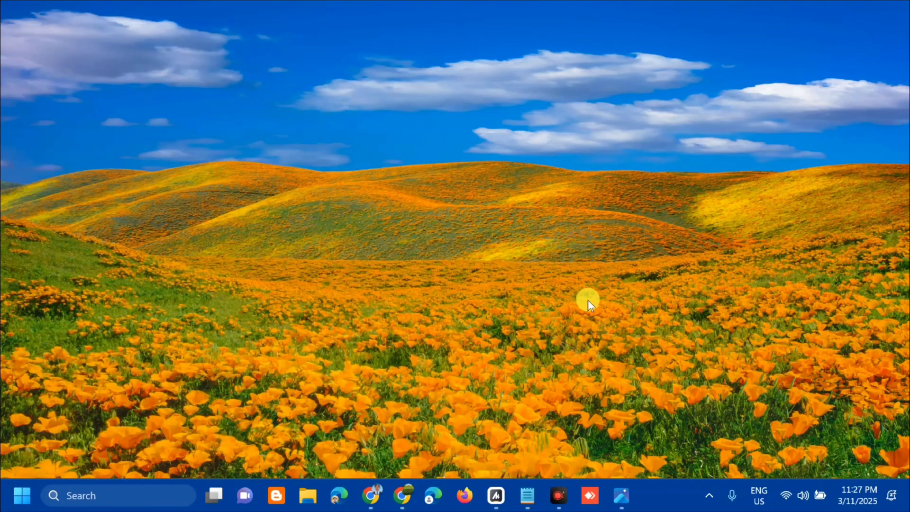